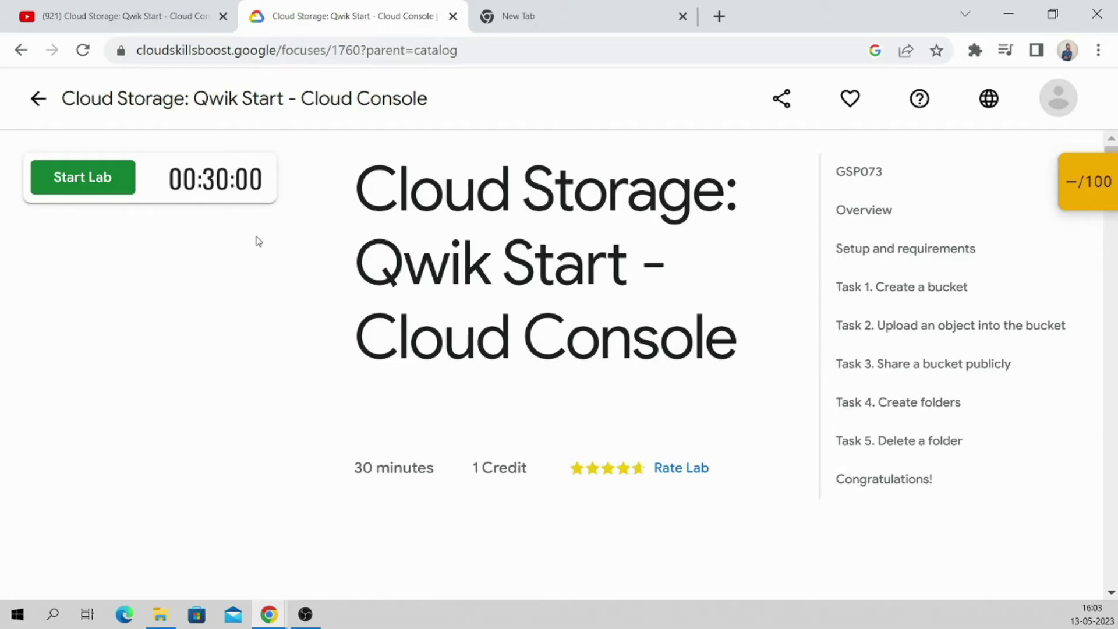
After seeing the lab's token prompt, send a Chat support message saying it asks for a lab token
{"action": "left_click", "coordinate": [76, 184]}
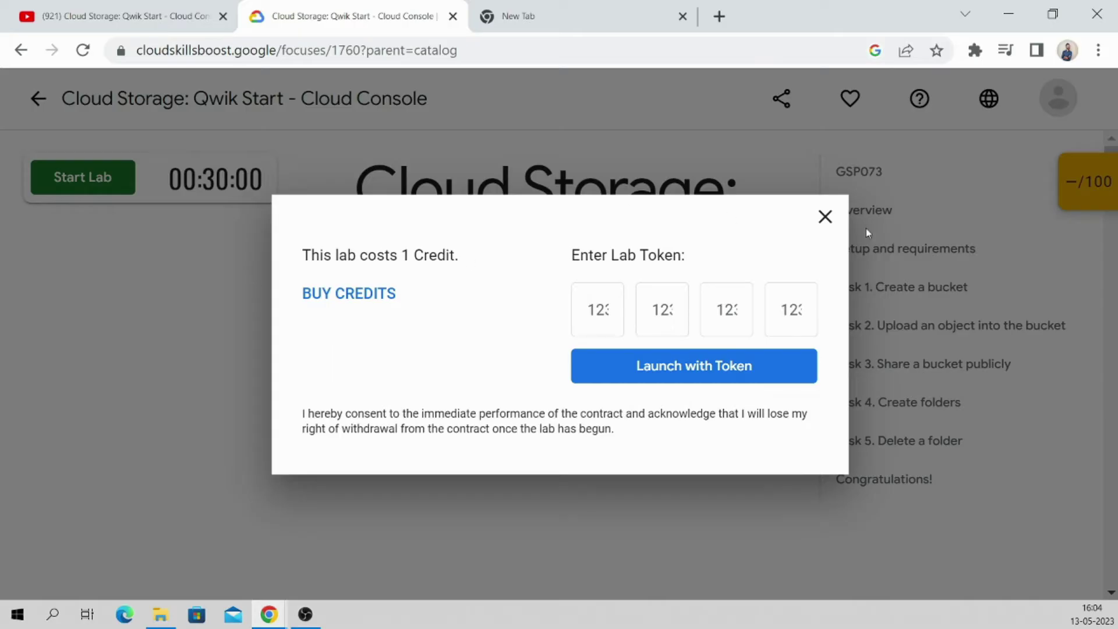
{"action": "left_click", "coordinate": [823, 217]}
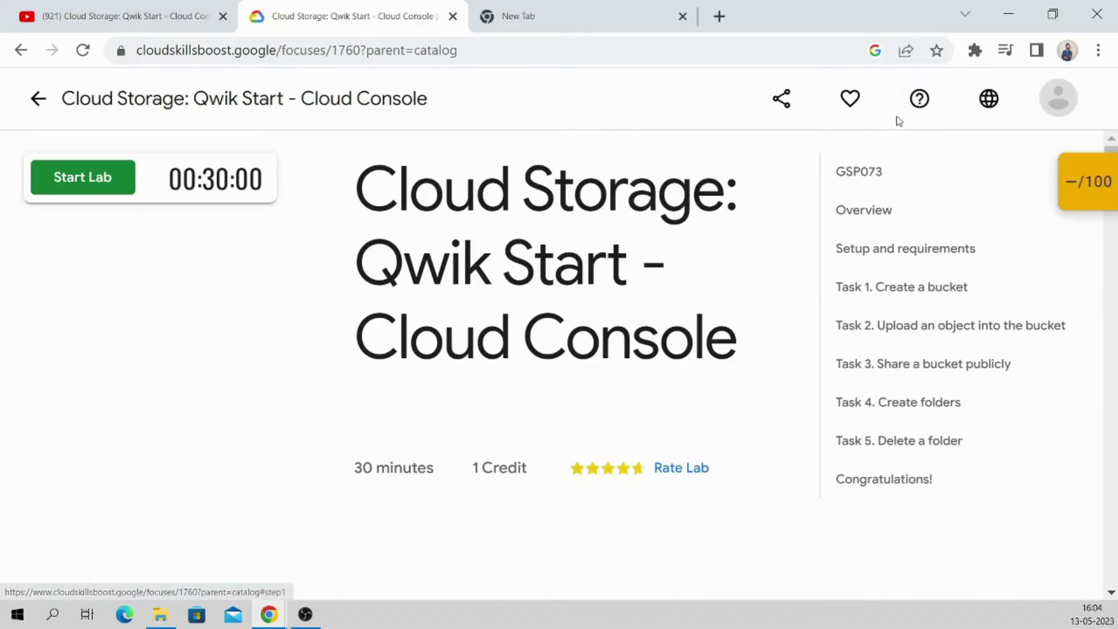
{"action": "left_click", "coordinate": [919, 99]}
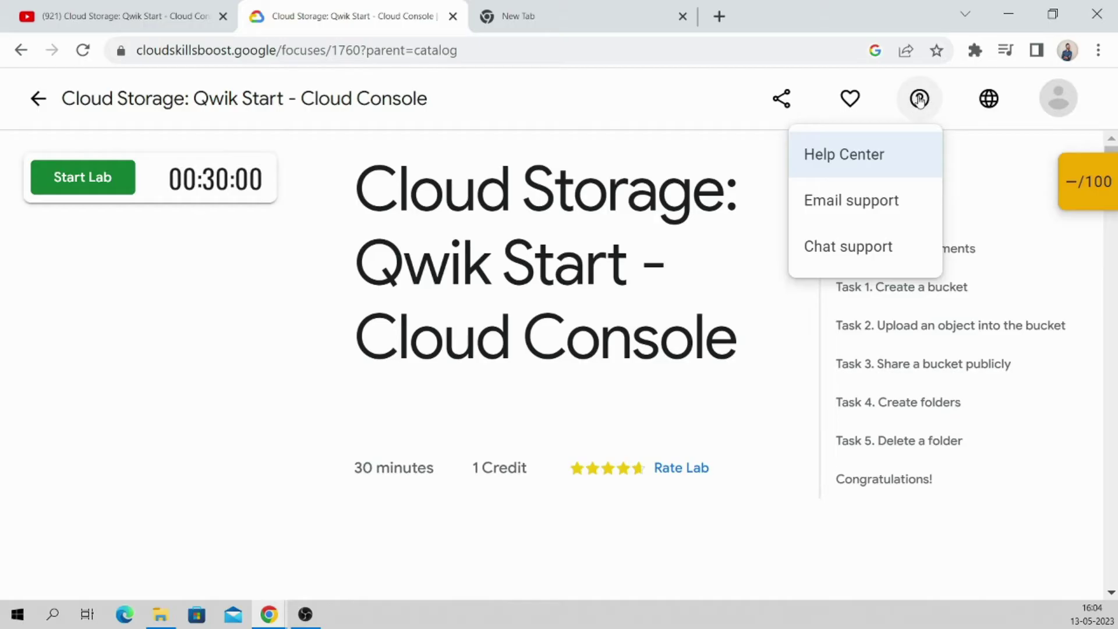
{"action": "left_click", "coordinate": [864, 256]}
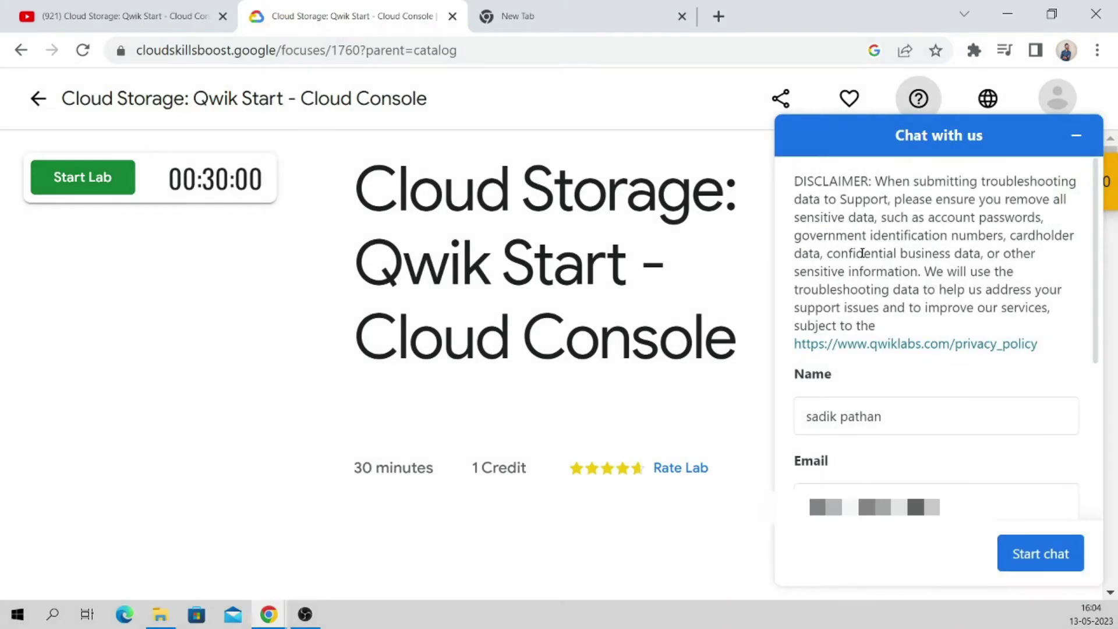
{"action": "scroll", "coordinate": [847, 421], "scroll_direction": "down", "scroll_amount": 2}
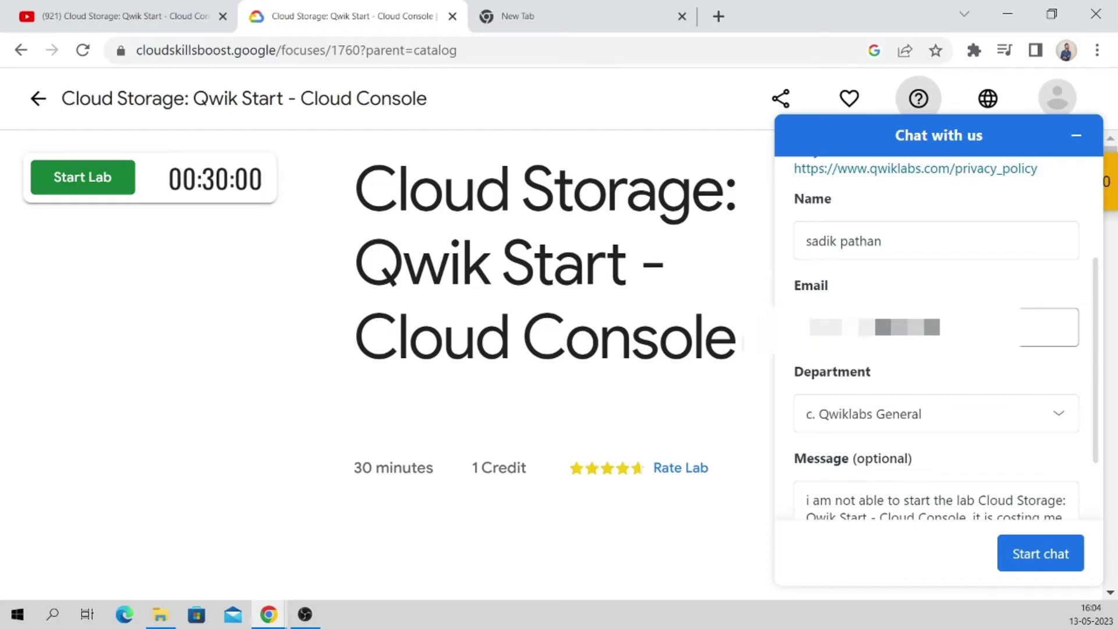
{"action": "scroll", "coordinate": [884, 423], "scroll_direction": "down", "scroll_amount": 1}
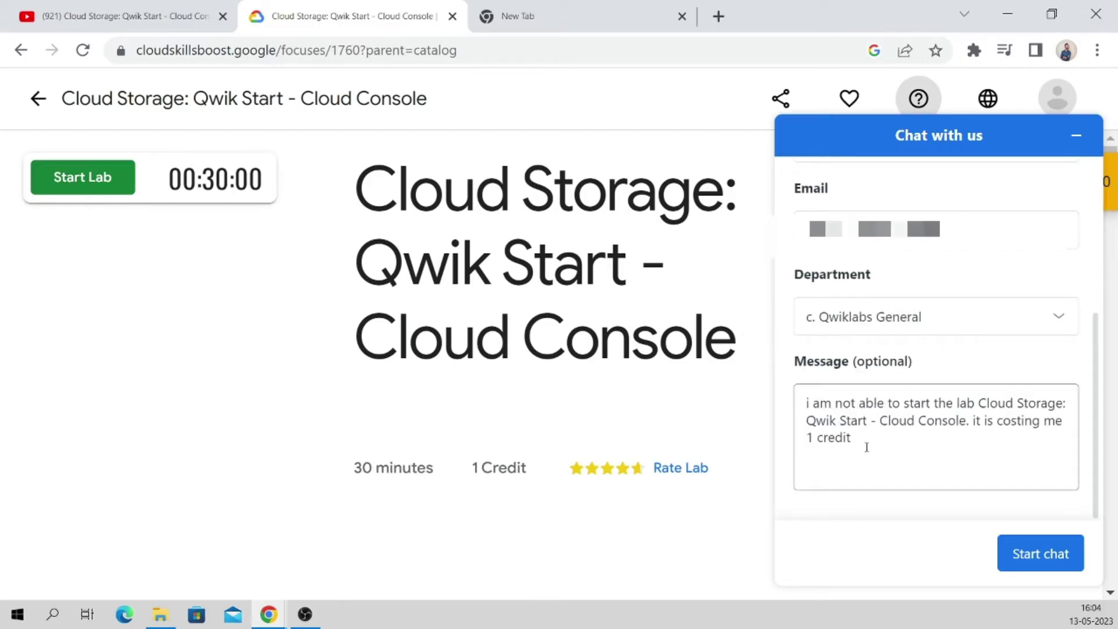
{"action": "left_click_drag", "start_coordinate": [866, 447], "coordinate": [795, 401]}
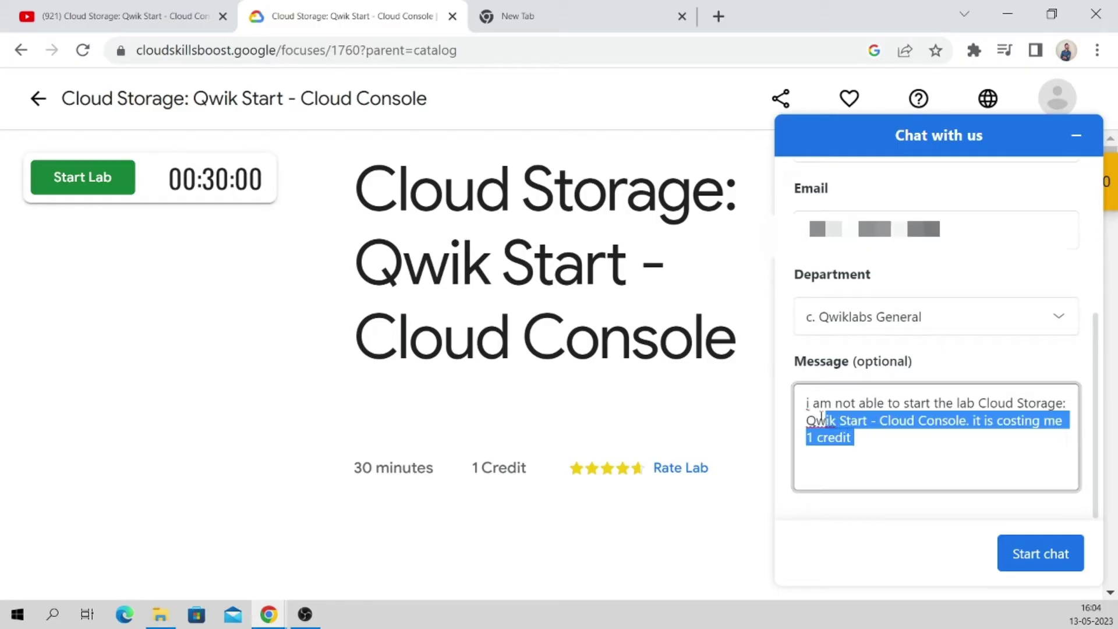
{"action": "left_click", "coordinate": [914, 467]}
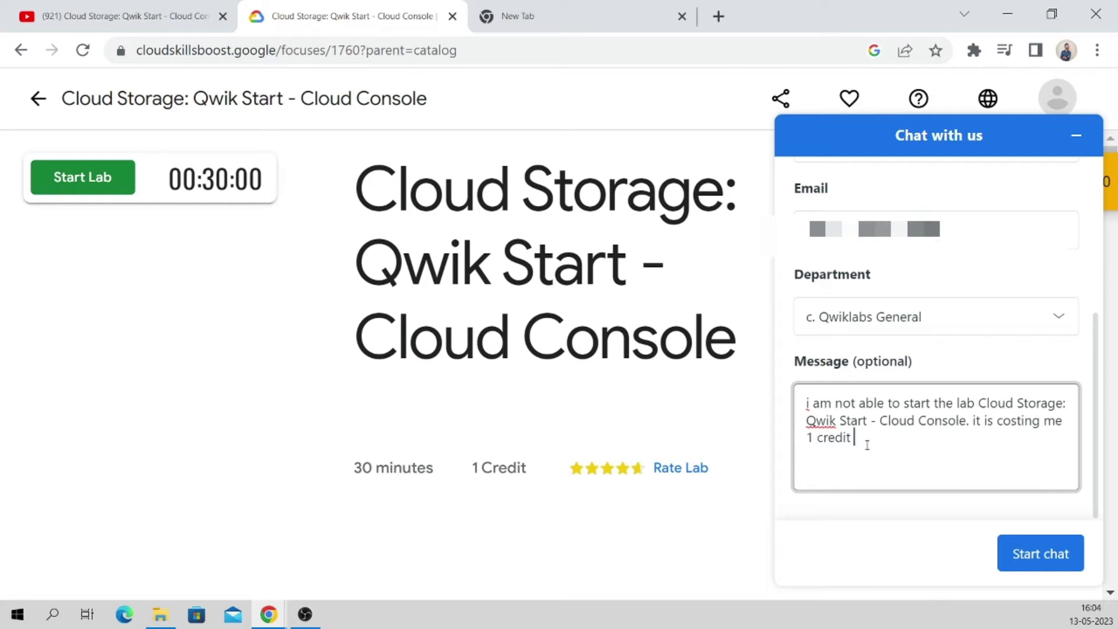
{"action": "type", "text": ".it is asking me to enter lab token ."}
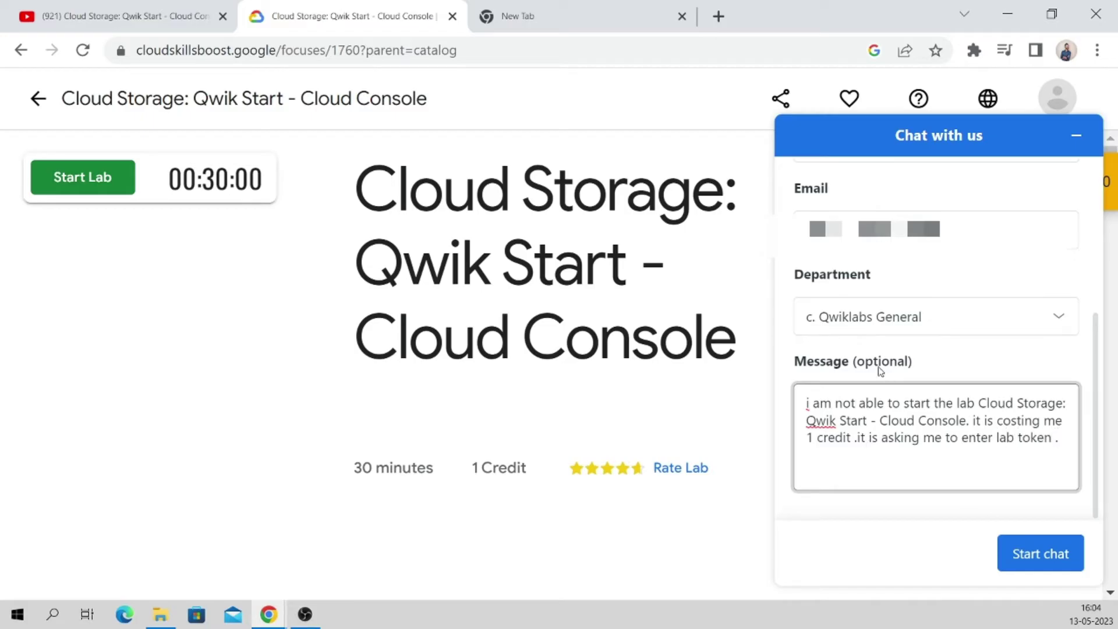
{"action": "left_click", "coordinate": [1021, 563]}
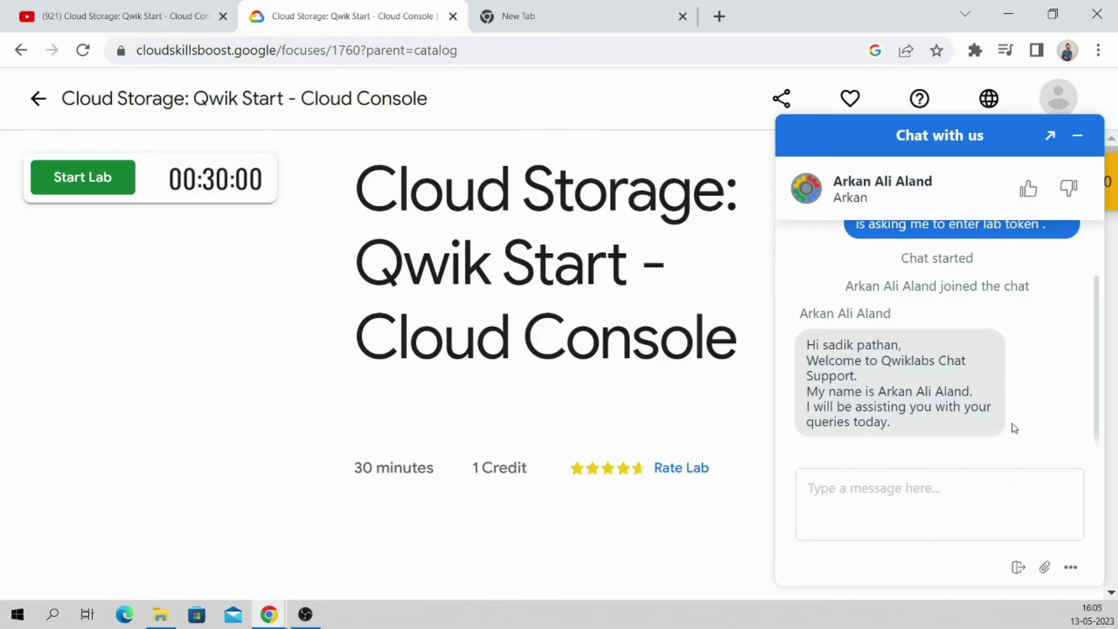
{"action": "scroll", "coordinate": [1004, 428], "scroll_direction": "up", "scroll_amount": 2}
{"action": "scroll", "coordinate": [1024, 379], "scroll_direction": "down", "scroll_amount": 2}
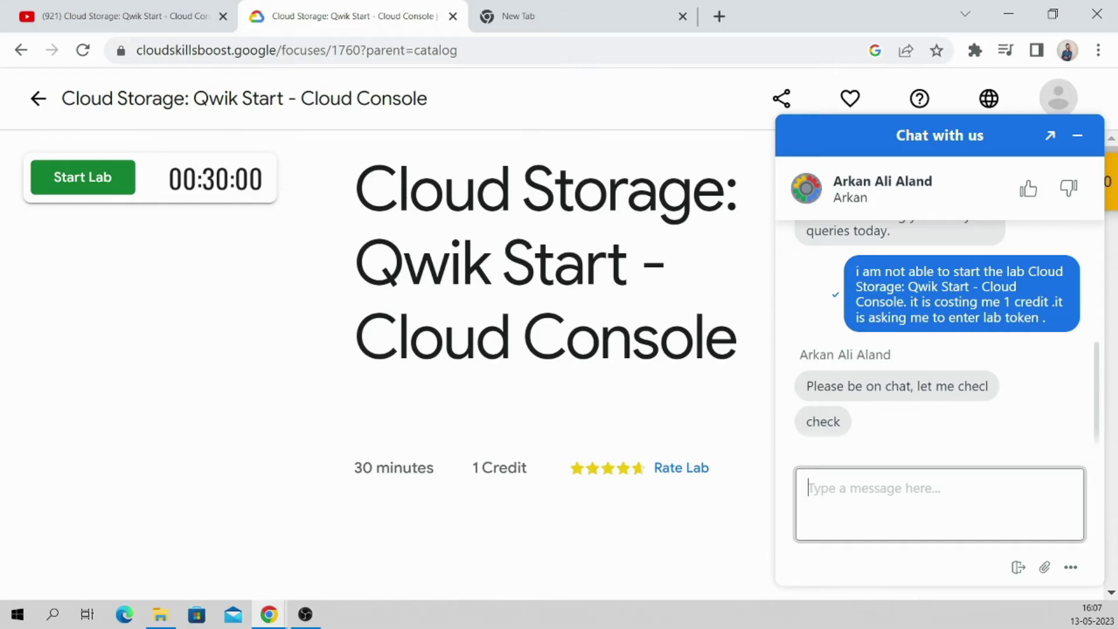
Show the agent the full page URL, then restart the lab to reproduce the token problem
{"action": "left_click", "coordinate": [475, 52]}
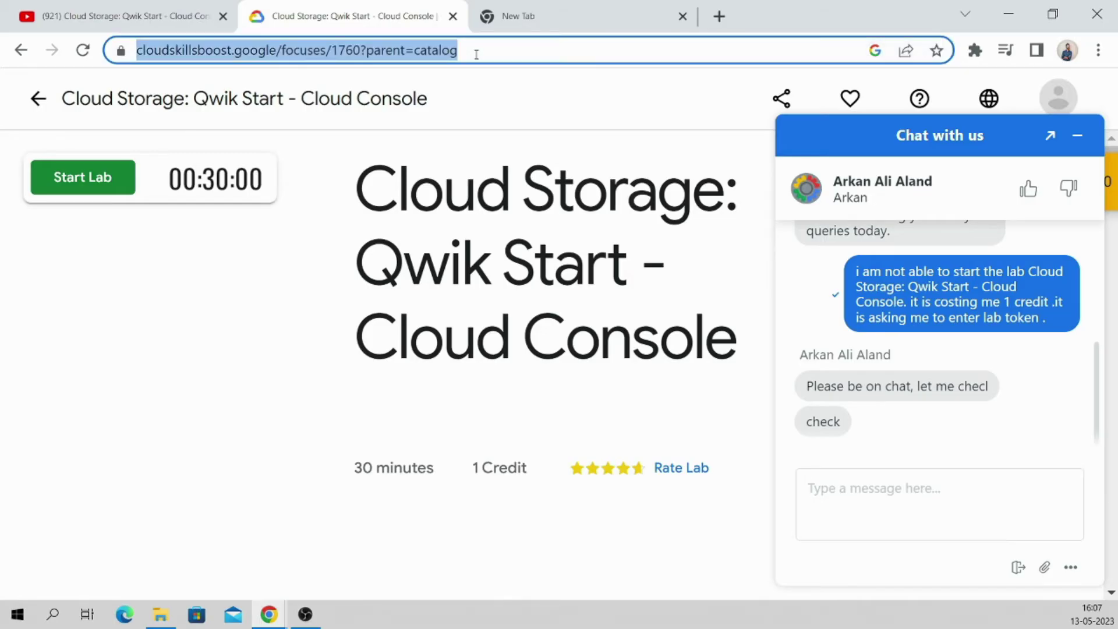
{"action": "left_click", "coordinate": [527, 47]}
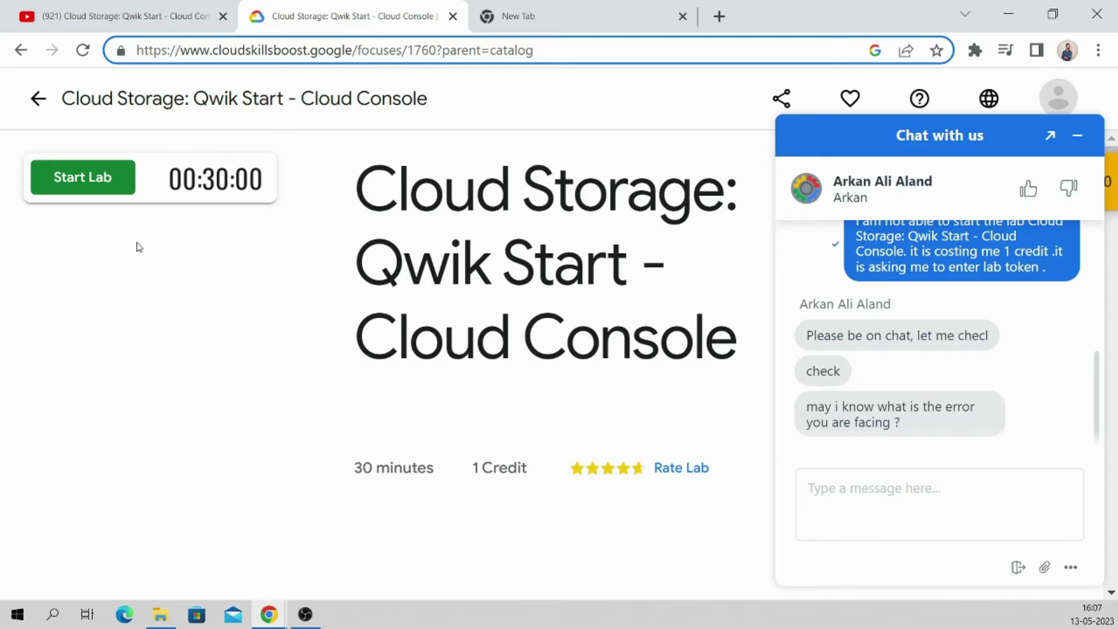
{"action": "left_click", "coordinate": [78, 180]}
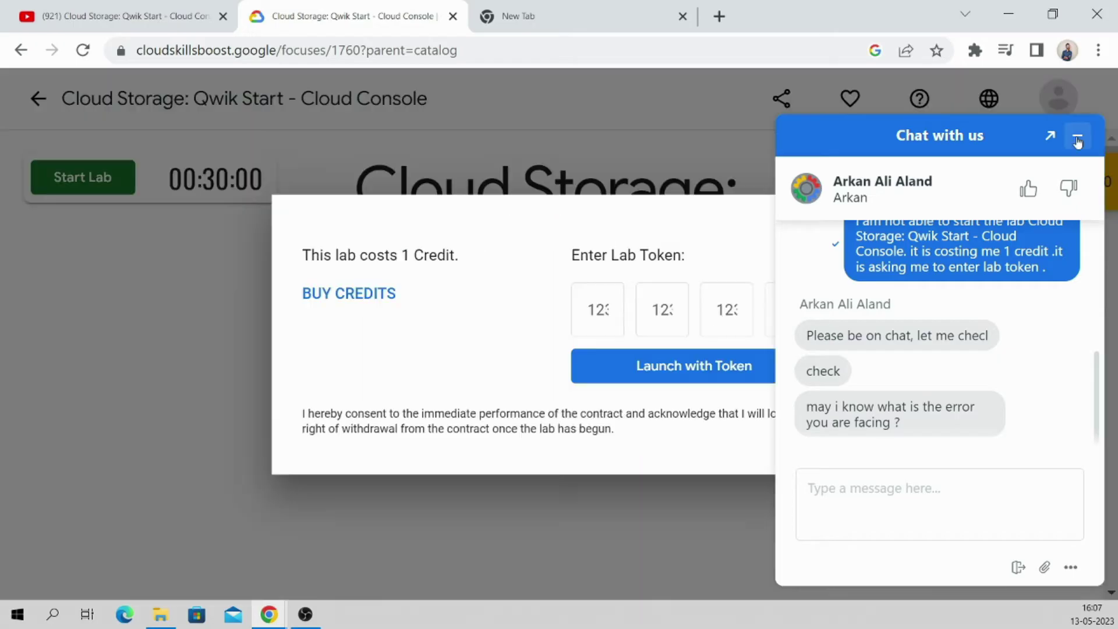
Minimise the support chat and open Windows search while the Lab Token dialog is showing
{"action": "left_click", "coordinate": [1076, 136]}
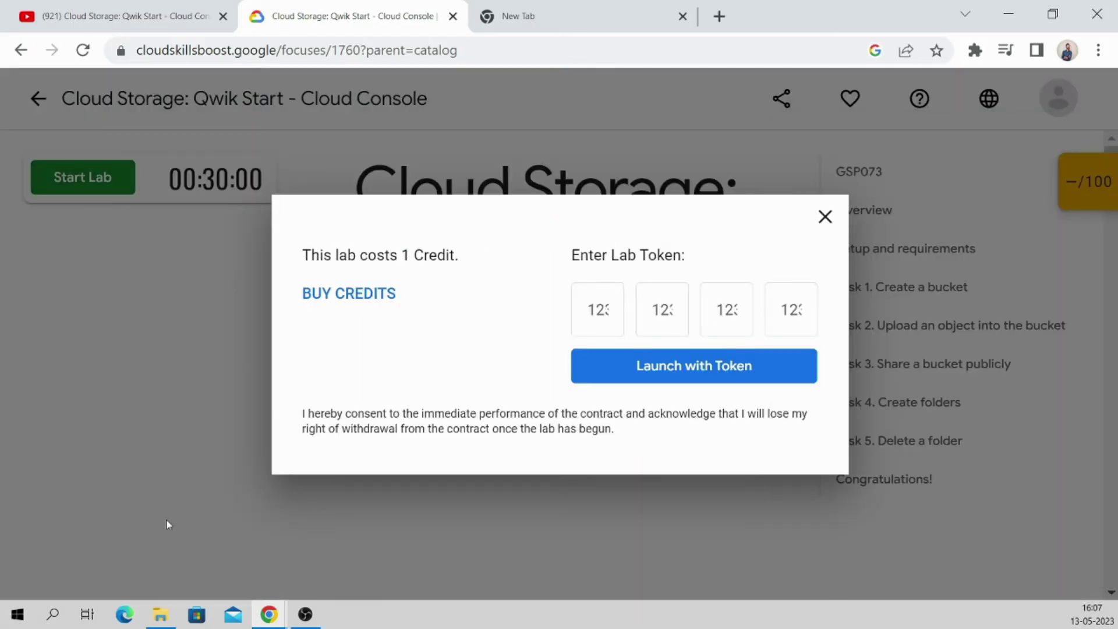
{"action": "left_click", "coordinate": [52, 615]}
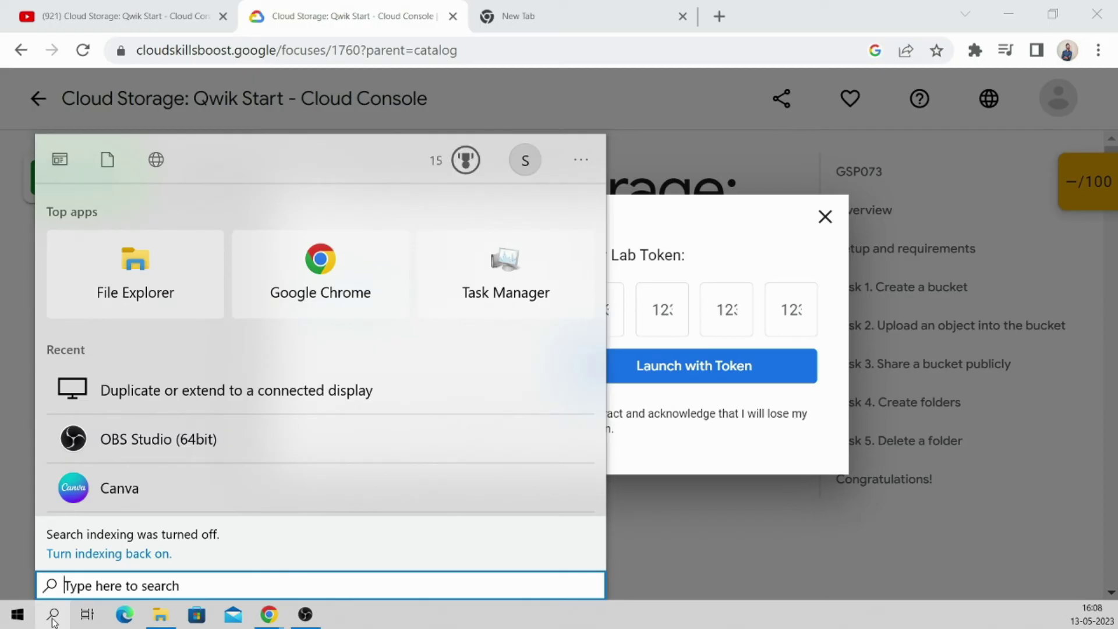
{"action": "type", "text": "snipp"}
Capture the lab token dialog in Snipping Tool and save it to the Desktop as snip
{"action": "key", "text": "Return"}
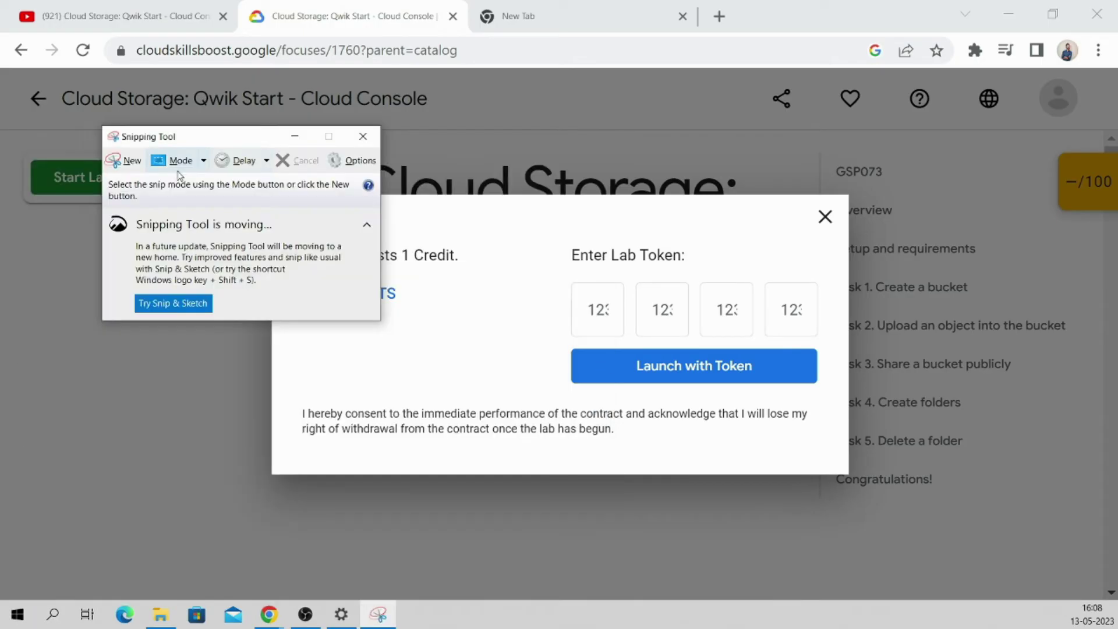
{"action": "left_click", "coordinate": [119, 160]}
{"action": "left_click_drag", "start_coordinate": [97, 117], "coordinate": [868, 500]}
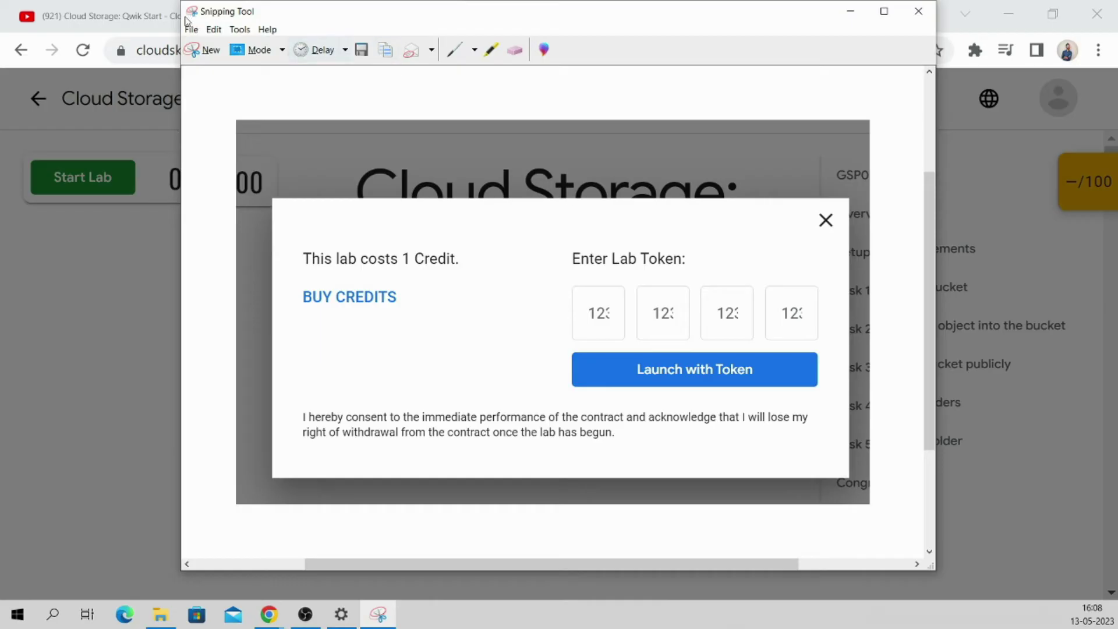
{"action": "key", "text": "ctrl+s"}
{"action": "left_click", "coordinate": [239, 150]}
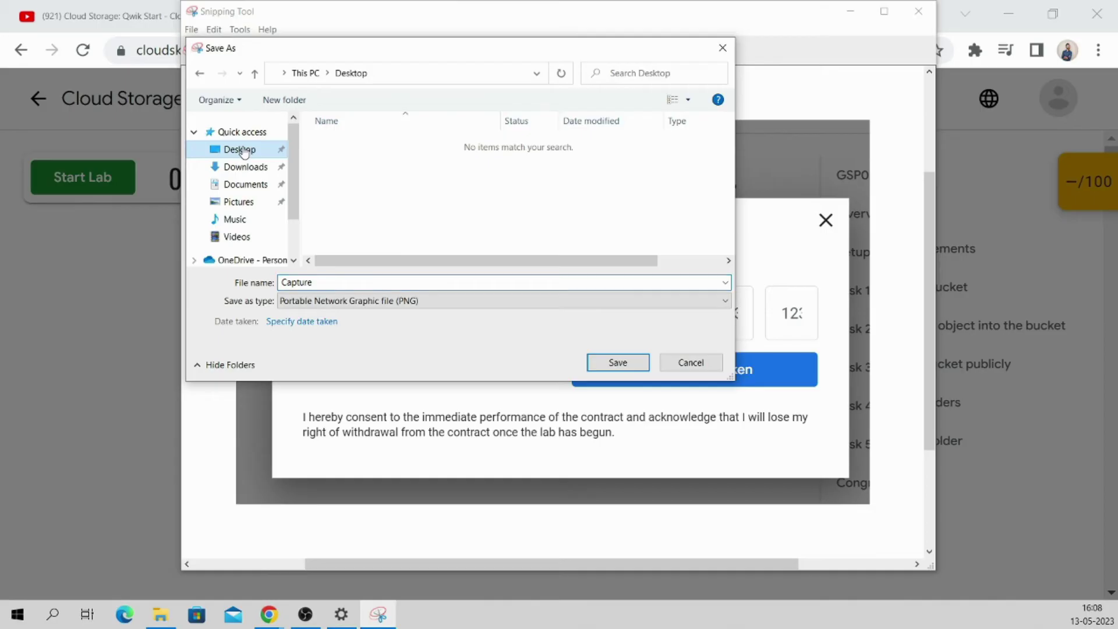
{"action": "type", "text": "snip"}
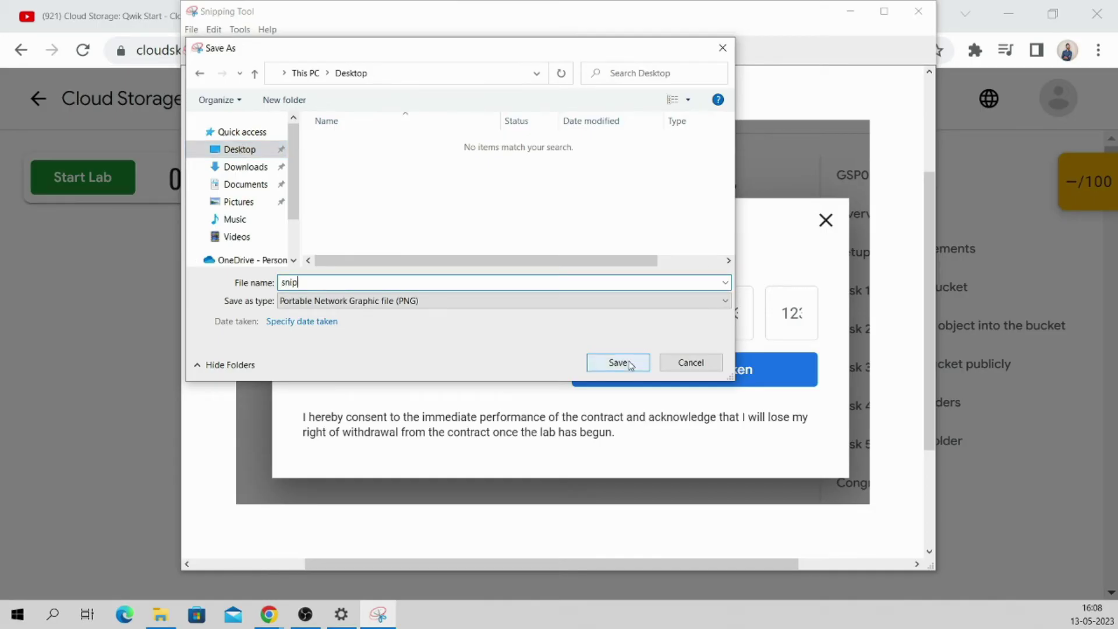
{"action": "left_click", "coordinate": [629, 366]}
Close the lab token dialog and reopen the support chat conversation from Help
{"action": "left_click", "coordinate": [826, 219]}
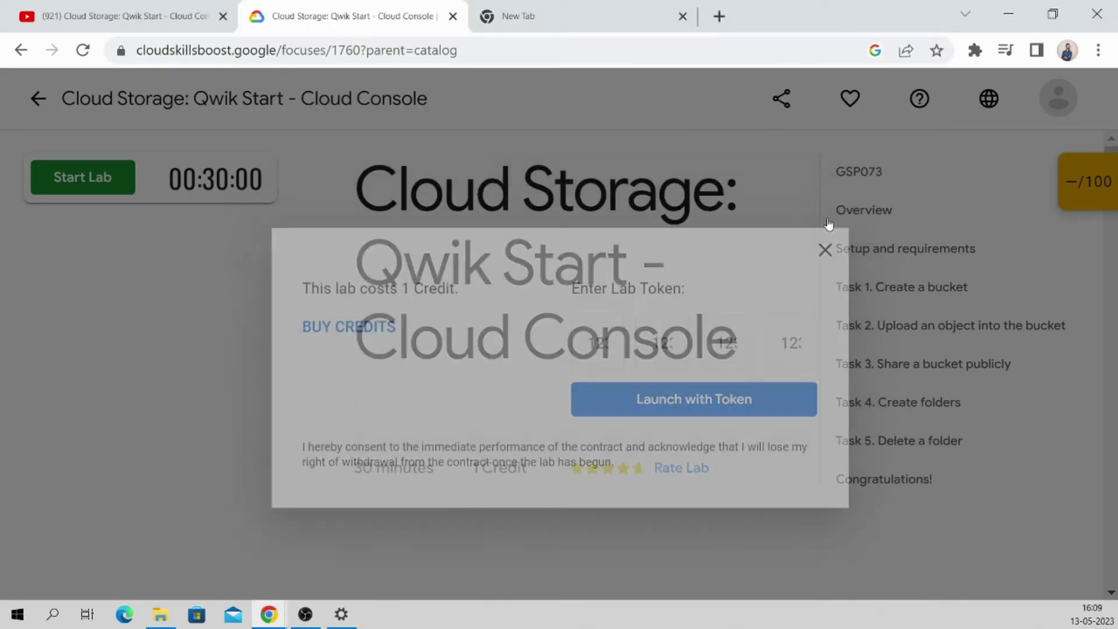
{"action": "left_click", "coordinate": [919, 98]}
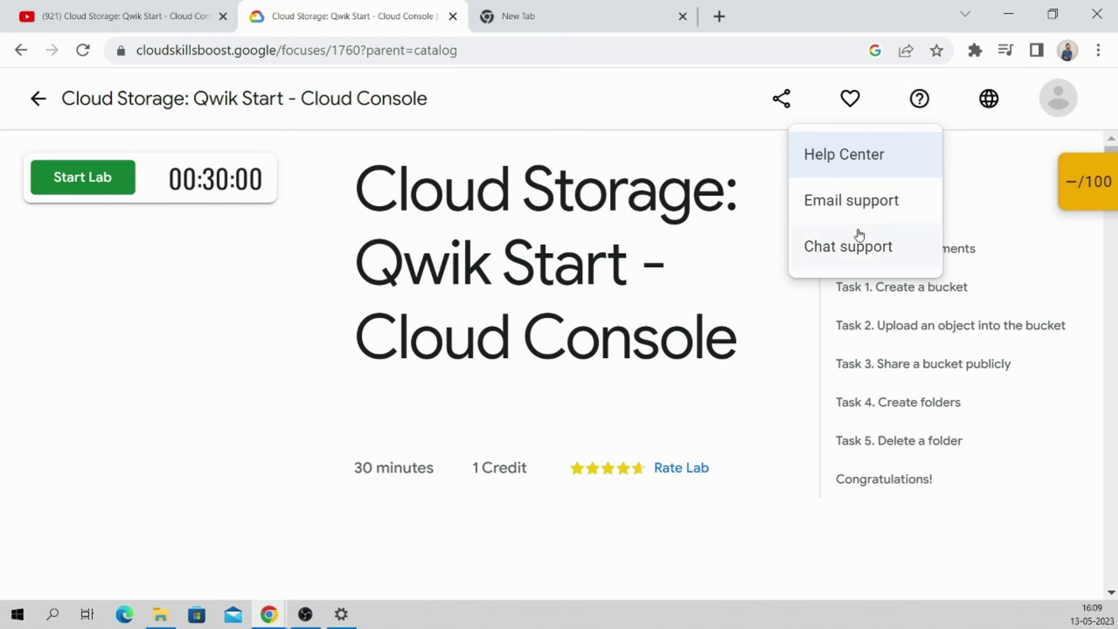
{"action": "left_click", "coordinate": [851, 245]}
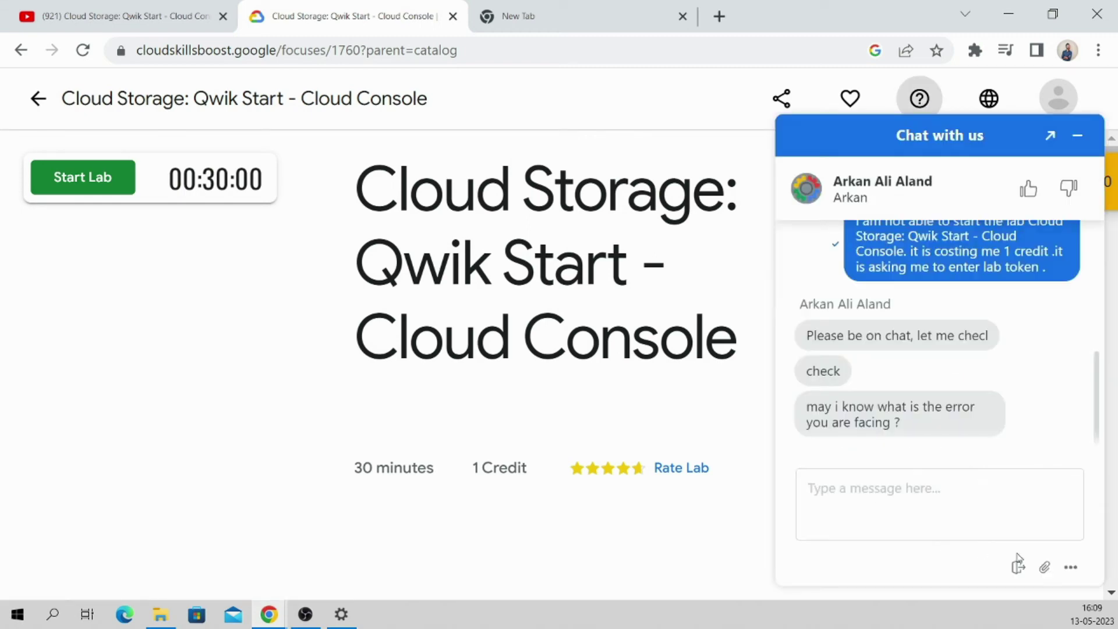
Send the Desktop snip screenshot in the chat and select the partner link support replies with
{"action": "left_click", "coordinate": [1044, 567]}
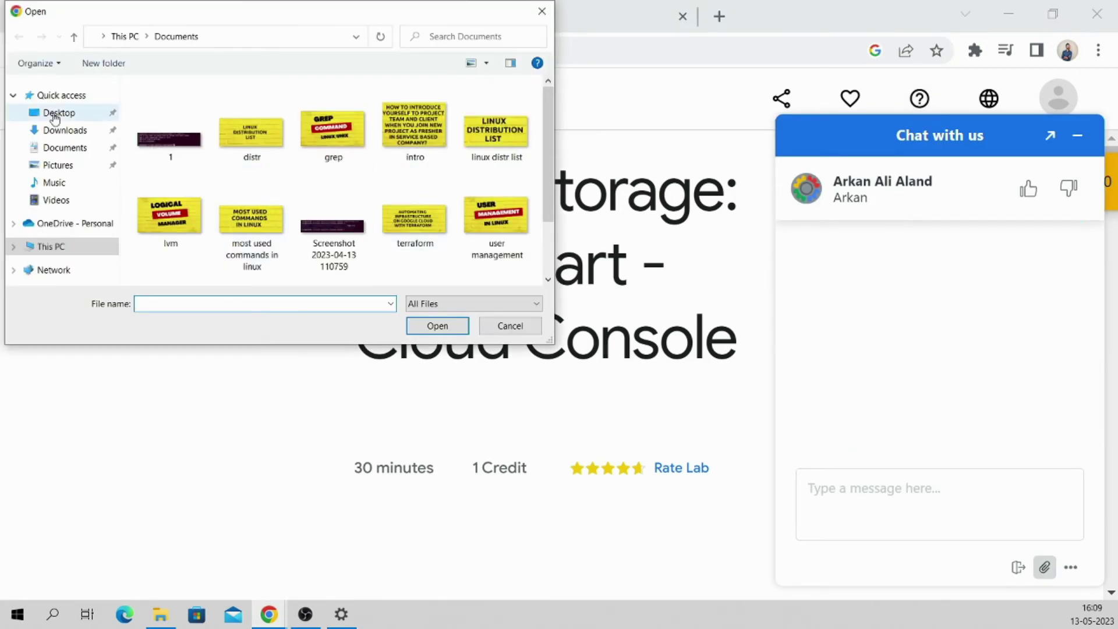
{"action": "left_click", "coordinate": [54, 114]}
{"action": "left_click", "coordinate": [157, 167]}
{"action": "left_click", "coordinate": [437, 326]}
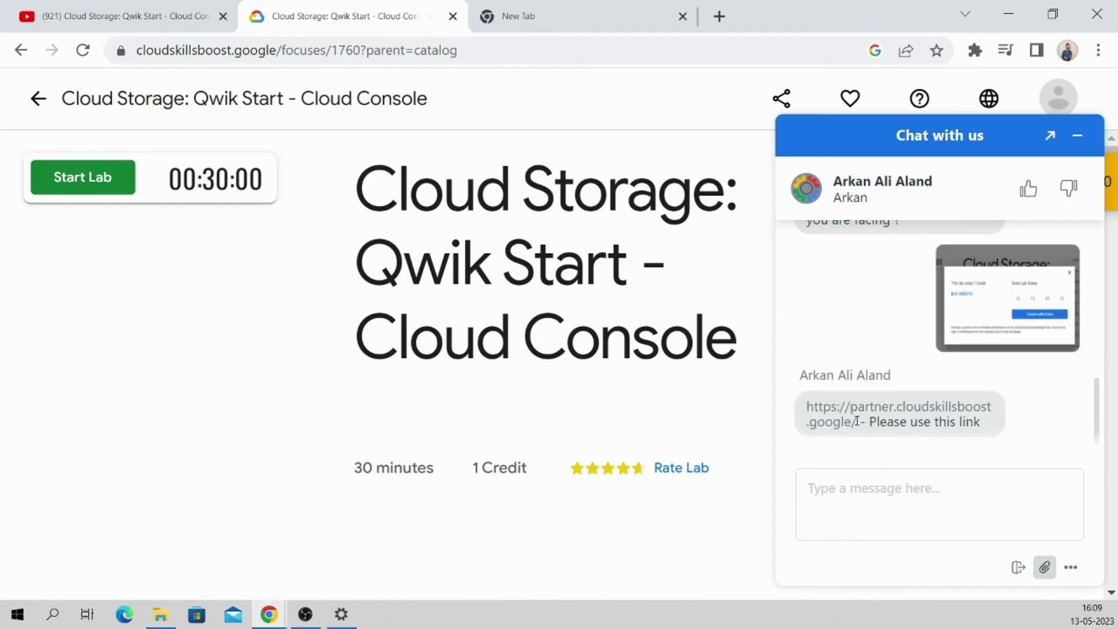
{"action": "left_click_drag", "start_coordinate": [857, 421], "coordinate": [805, 406]}
{"action": "key", "text": "ctrl+c"}
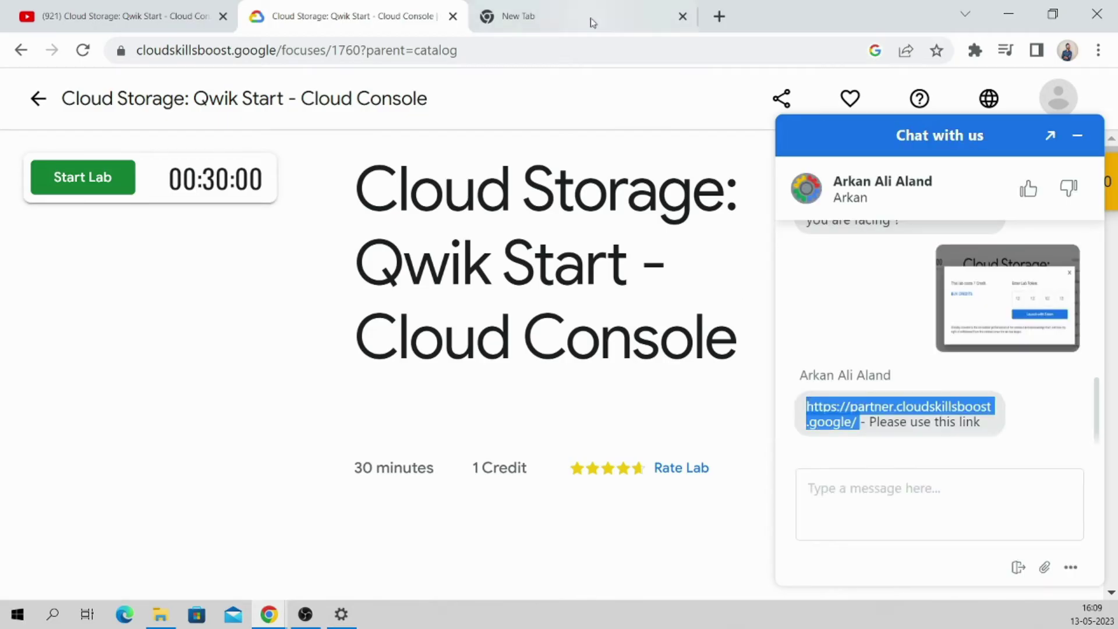
Load the pasted partner.cloudskillsboost.google link in the empty new tab
{"action": "left_click", "coordinate": [527, 12]}
{"action": "left_click", "coordinate": [174, 49]}
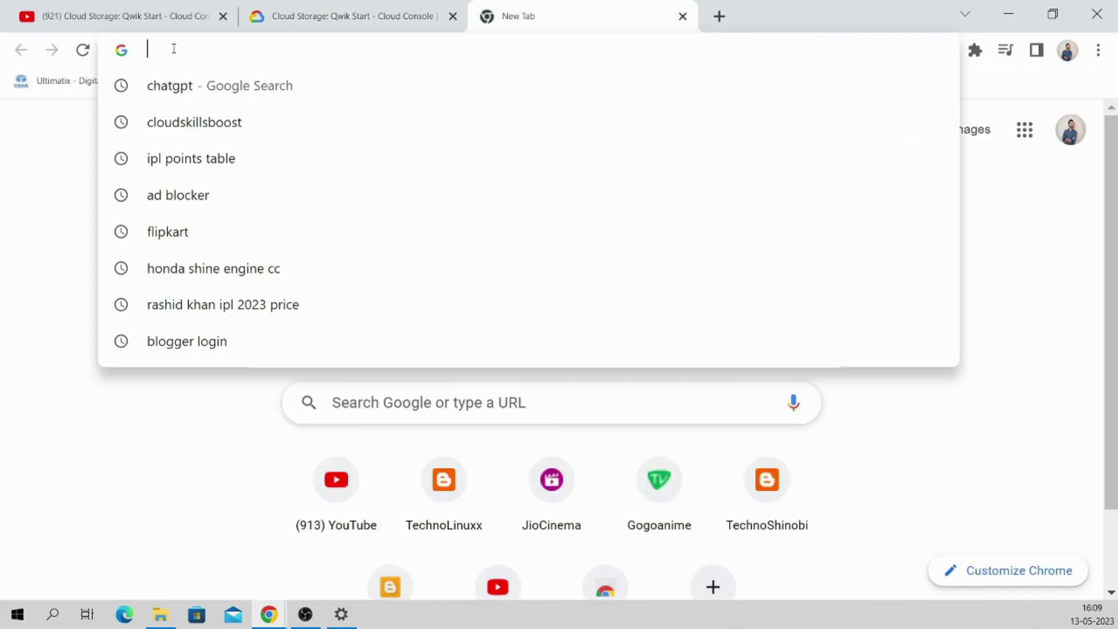
{"action": "key", "text": "ctrl+v"}
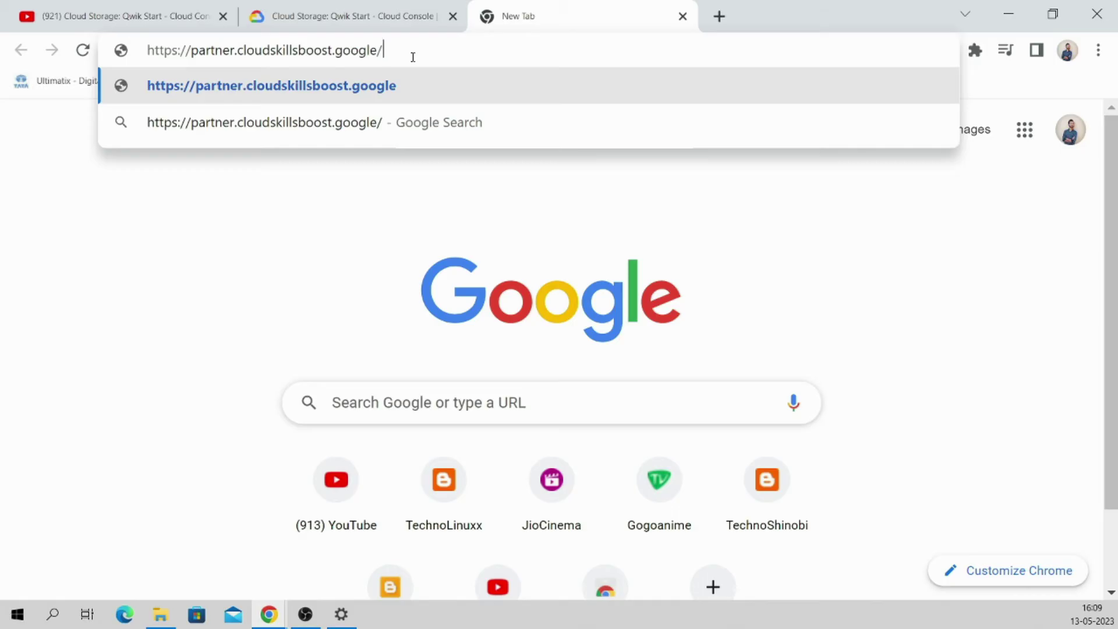
{"action": "key", "text": "Return"}
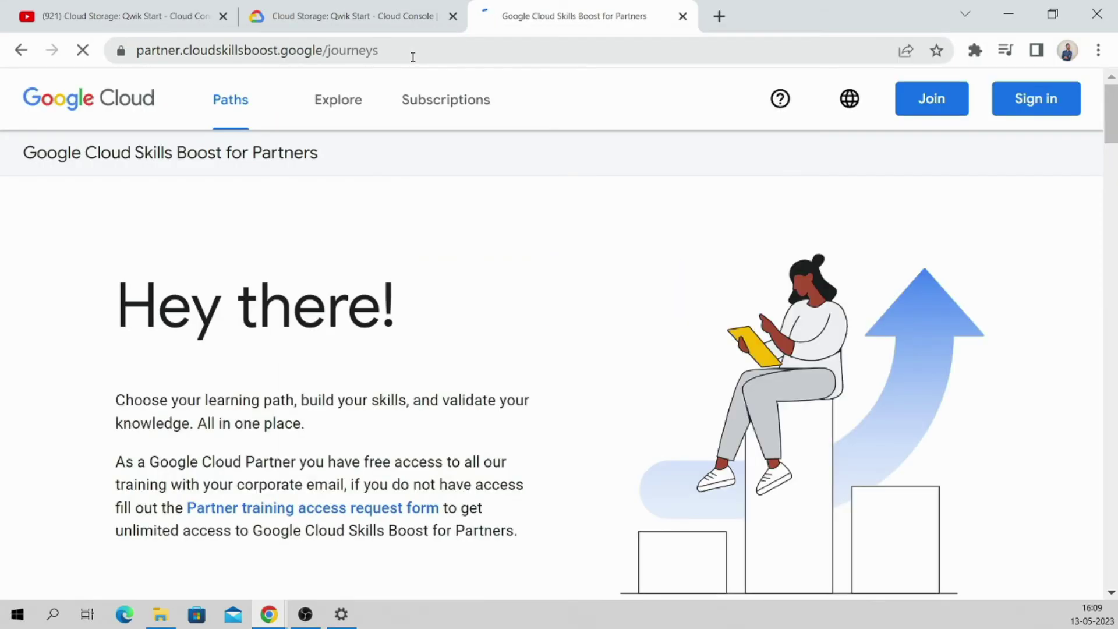
Sign in to the partner site with the saved email suggestion and the account password
{"action": "left_click", "coordinate": [1009, 114]}
{"action": "scroll", "coordinate": [446, 419], "scroll_direction": "down", "scroll_amount": 2}
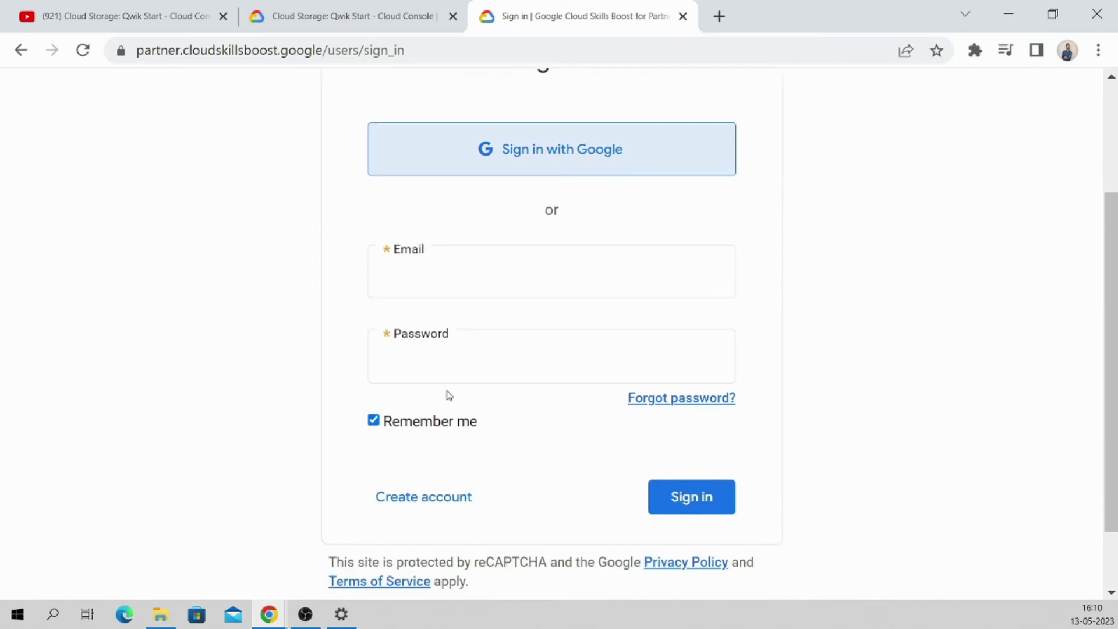
{"action": "left_click", "coordinate": [407, 280]}
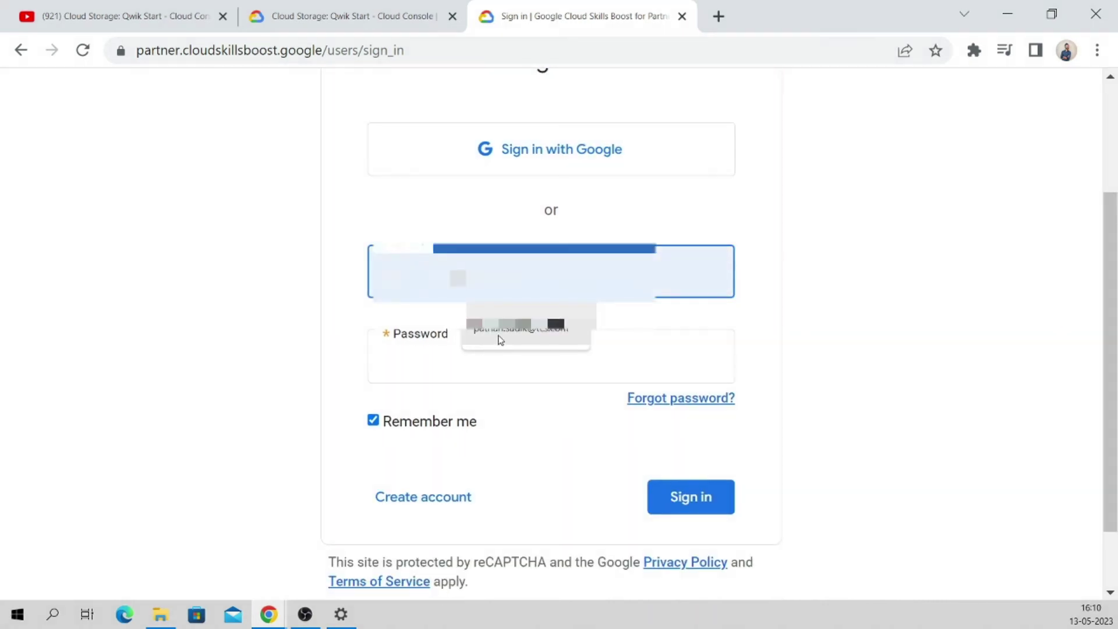
{"action": "left_click", "coordinate": [498, 337]}
{"action": "left_click", "coordinate": [441, 367]}
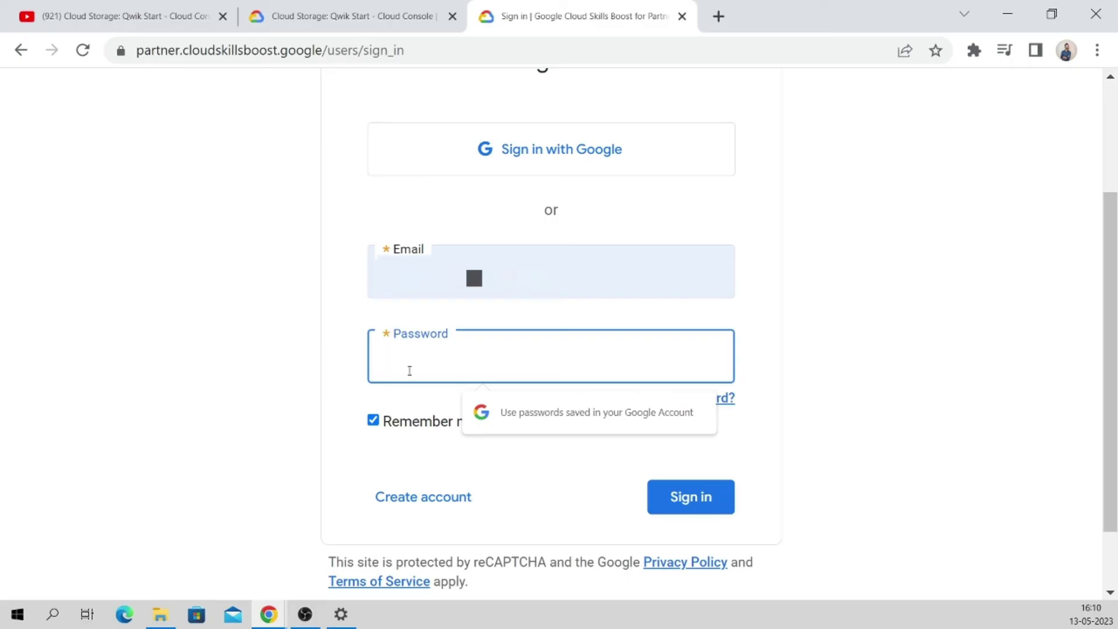
{"action": "type", "text": "aaaaaa"}
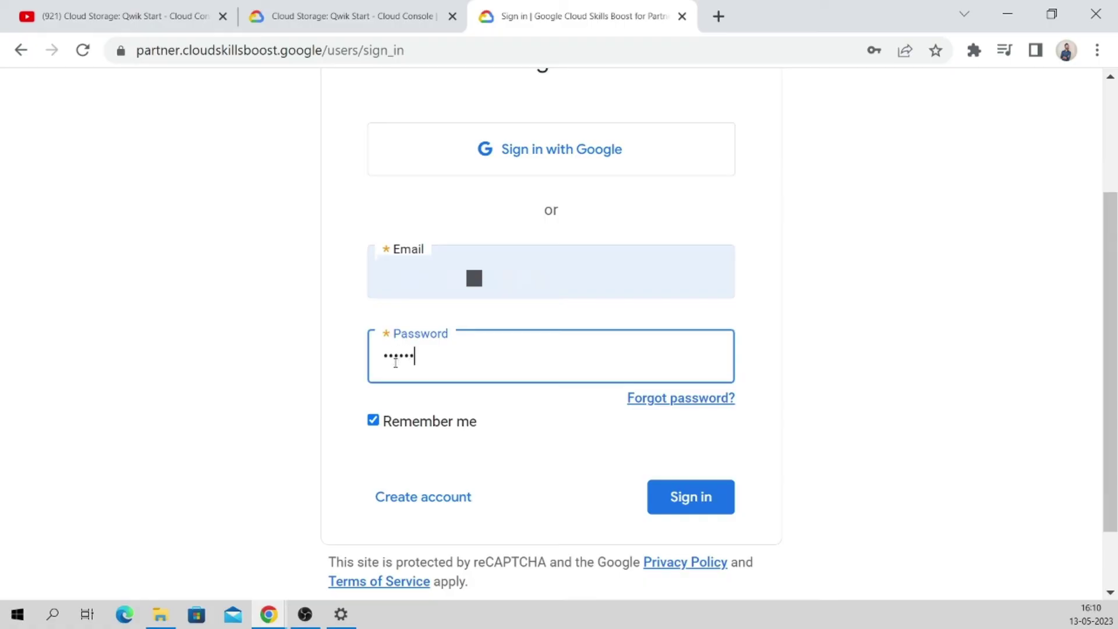
{"action": "type", "text": "aaaaaa"}
{"action": "key", "text": "Return"}
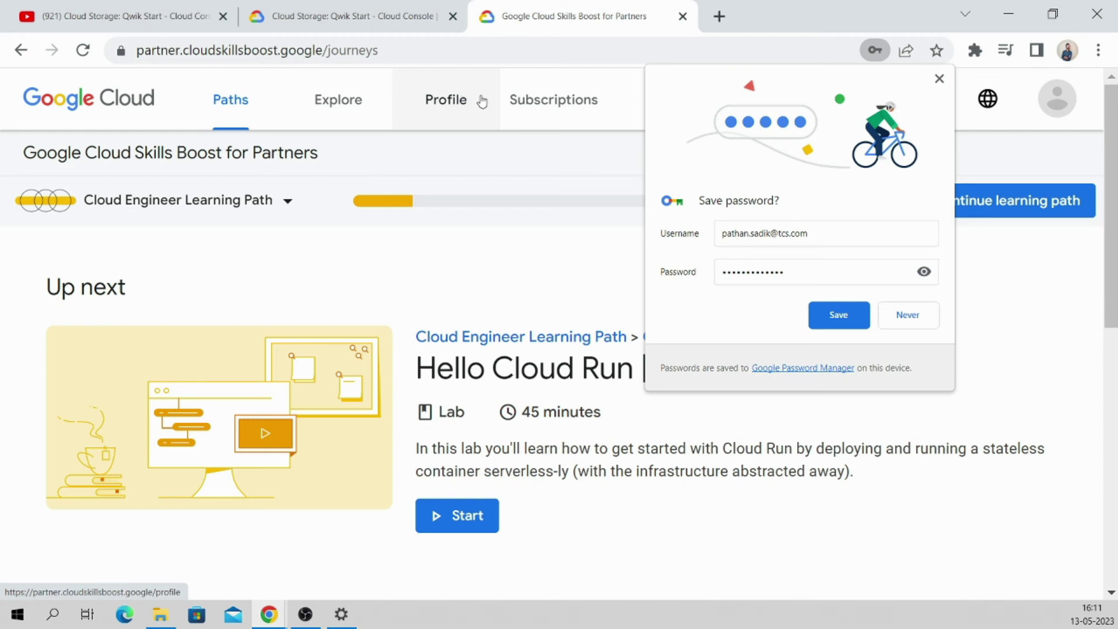
From the profile's skill badges, open the Perform Foundational Infrastructure Tasks quest page, declining password saving
{"action": "left_click", "coordinate": [464, 107]}
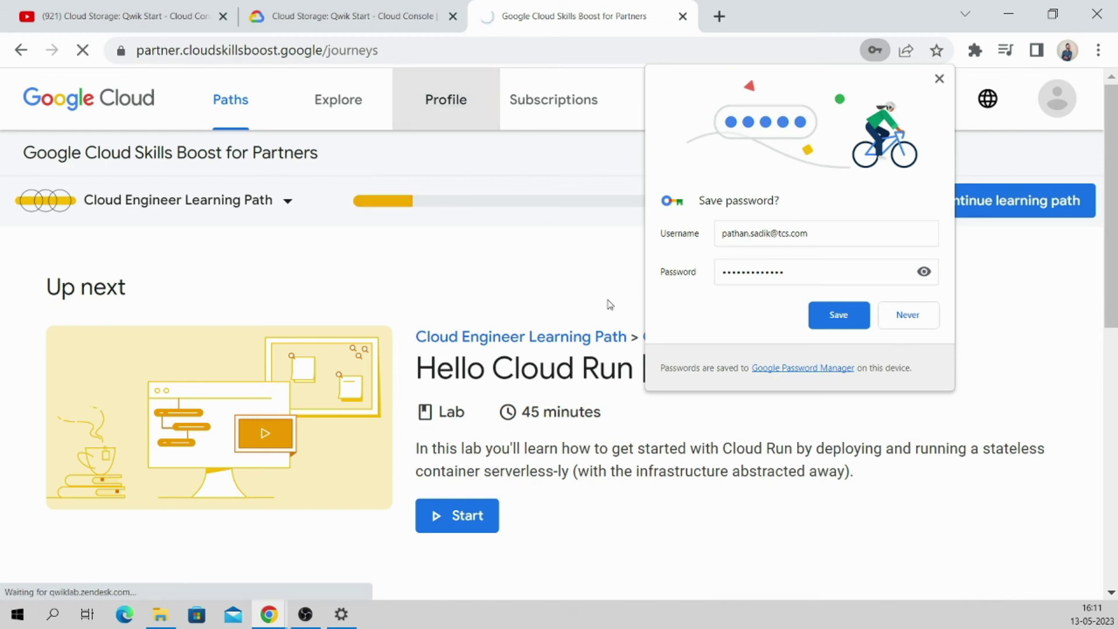
{"action": "left_click", "coordinate": [903, 429]}
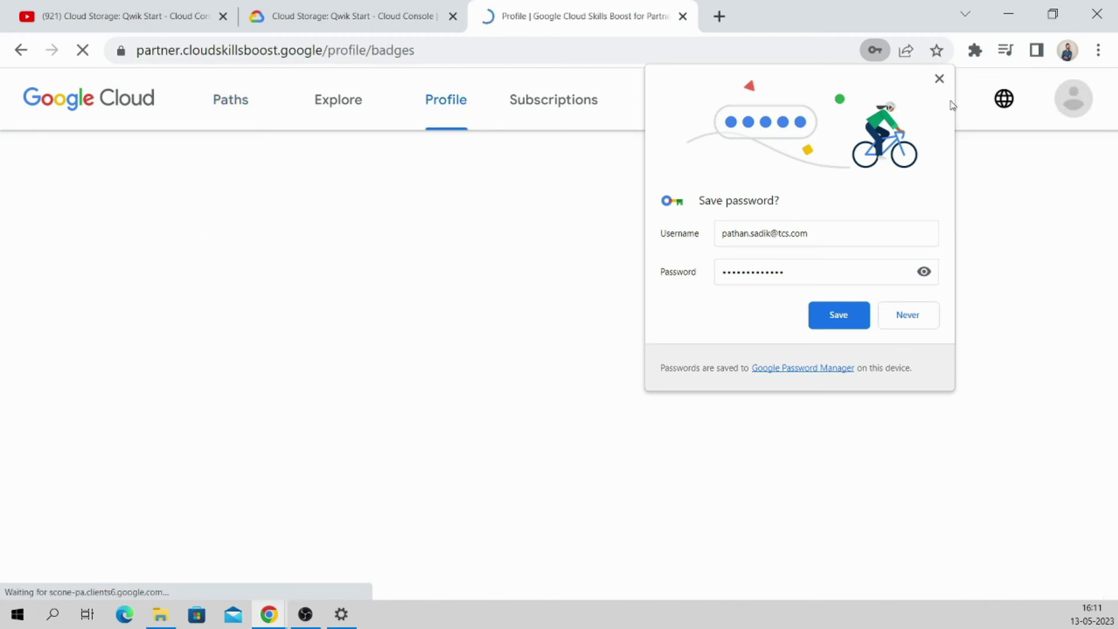
{"action": "left_click", "coordinate": [938, 79]}
{"action": "scroll", "coordinate": [687, 336], "scroll_direction": "down", "scroll_amount": 3}
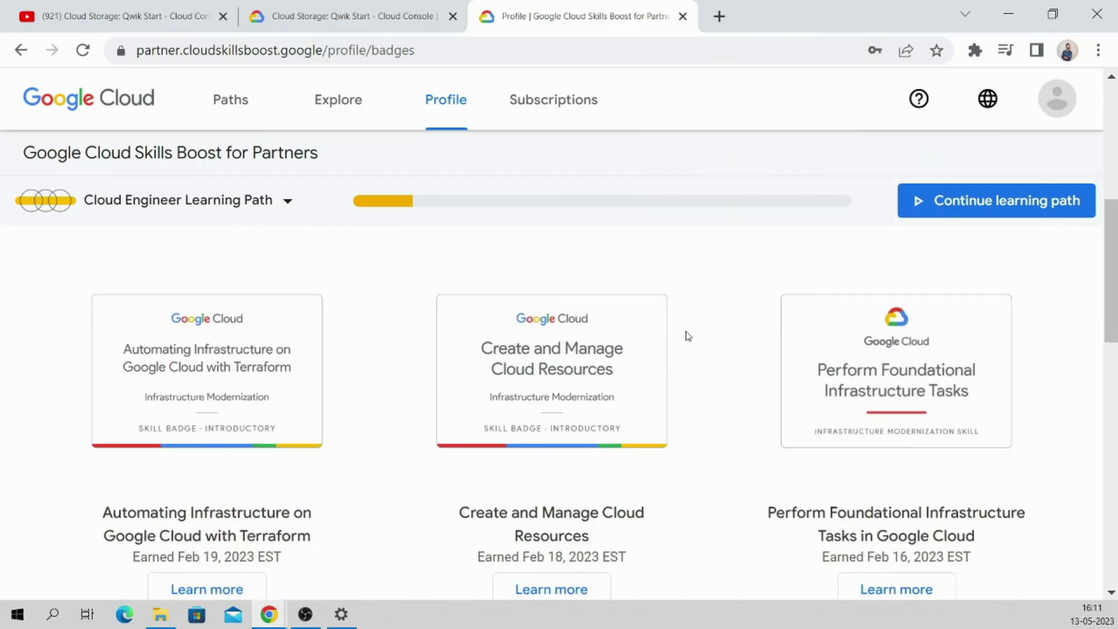
{"action": "scroll", "coordinate": [686, 334], "scroll_direction": "down", "scroll_amount": 2}
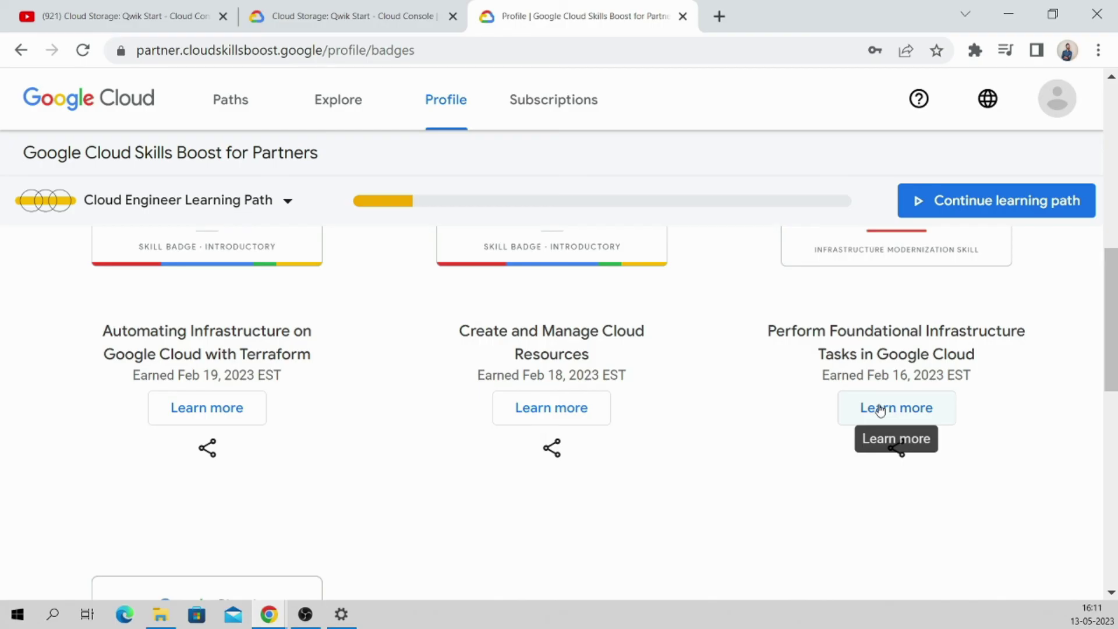
{"action": "left_click", "coordinate": [881, 411]}
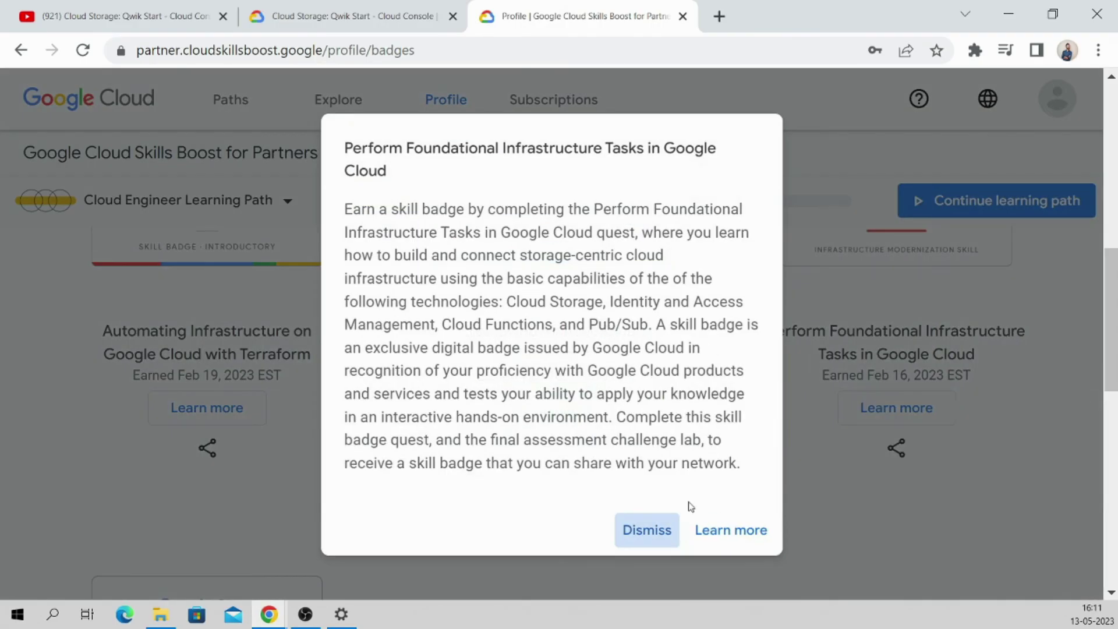
{"action": "left_click", "coordinate": [718, 530]}
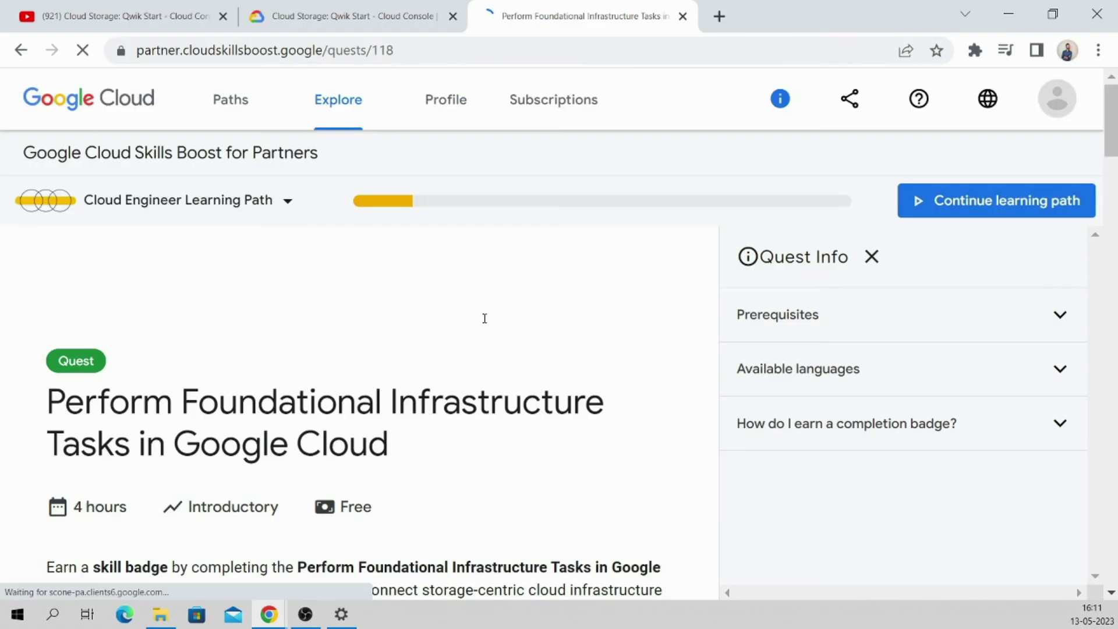
{"action": "scroll", "coordinate": [393, 361], "scroll_direction": "down", "scroll_amount": 2}
{"action": "scroll", "coordinate": [393, 361], "scroll_direction": "down", "scroll_amount": 4}
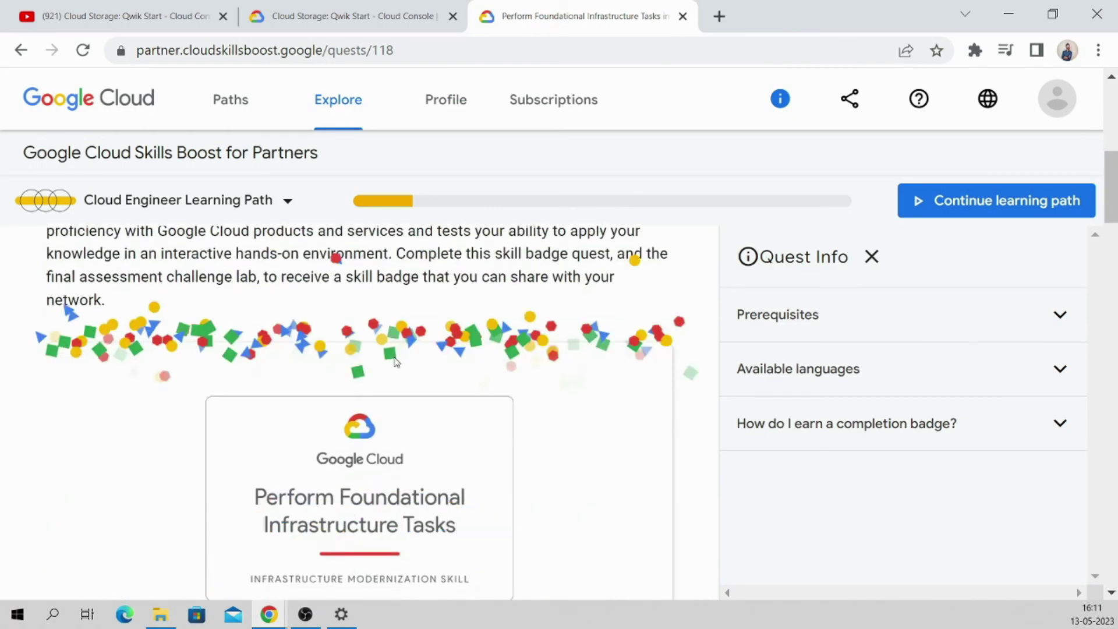
{"action": "scroll", "coordinate": [394, 361], "scroll_direction": "down", "scroll_amount": 3}
{"action": "scroll", "coordinate": [394, 362], "scroll_direction": "down", "scroll_amount": 3}
{"action": "scroll", "coordinate": [394, 362], "scroll_direction": "up", "scroll_amount": 1}
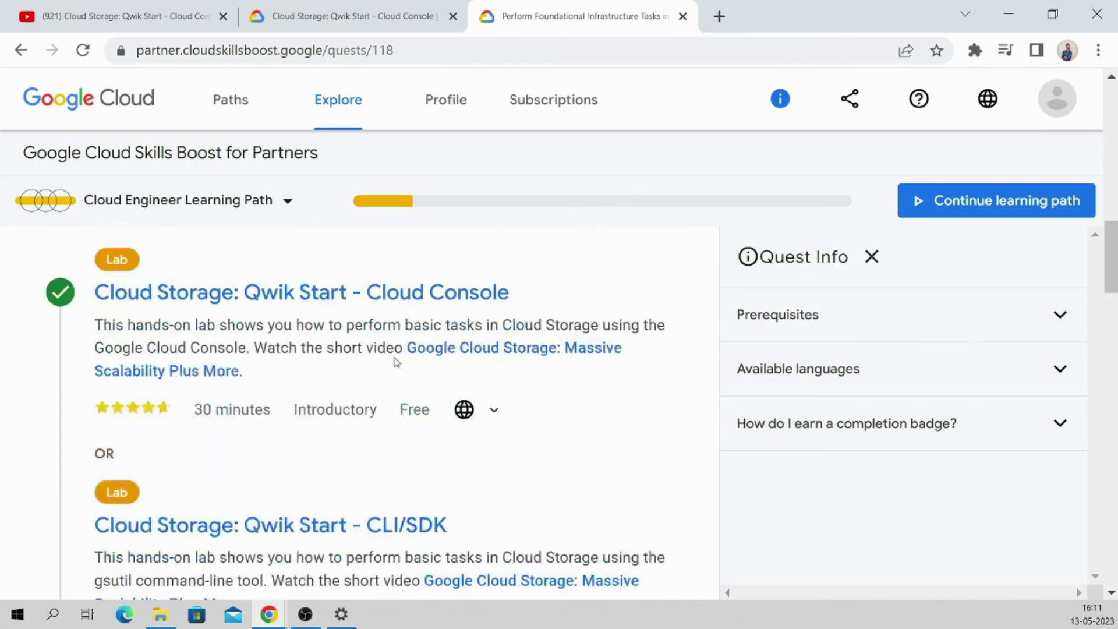
{"action": "scroll", "coordinate": [394, 362], "scroll_direction": "up", "scroll_amount": 2}
Open the Cloud Storage: Qwik Start - Cloud Console lab and start it
{"action": "left_click", "coordinate": [303, 429]}
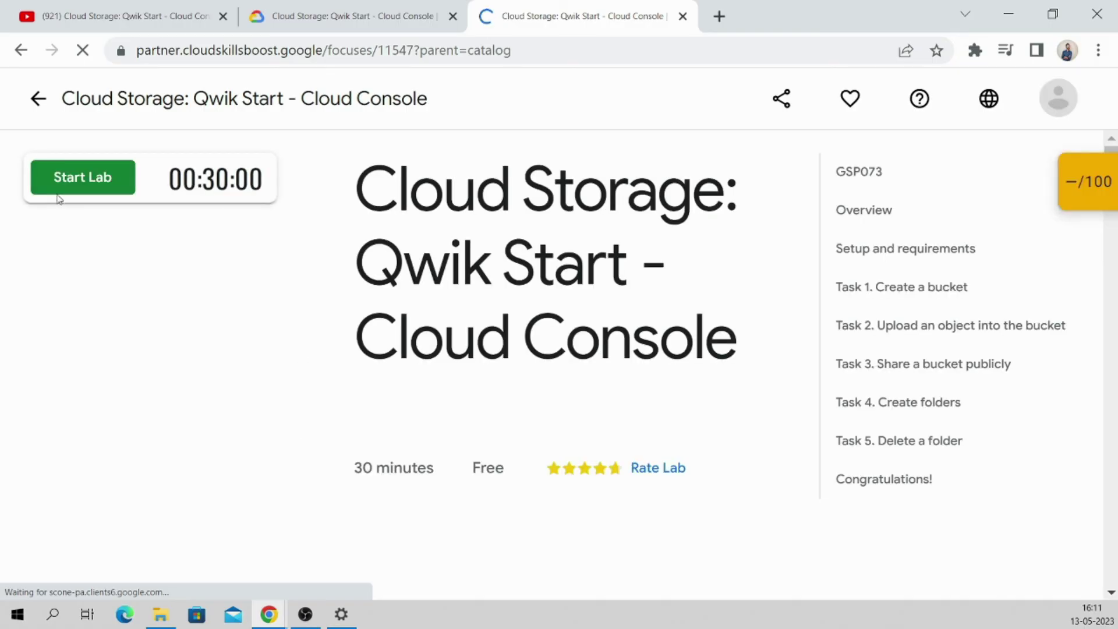
{"action": "left_click", "coordinate": [64, 182]}
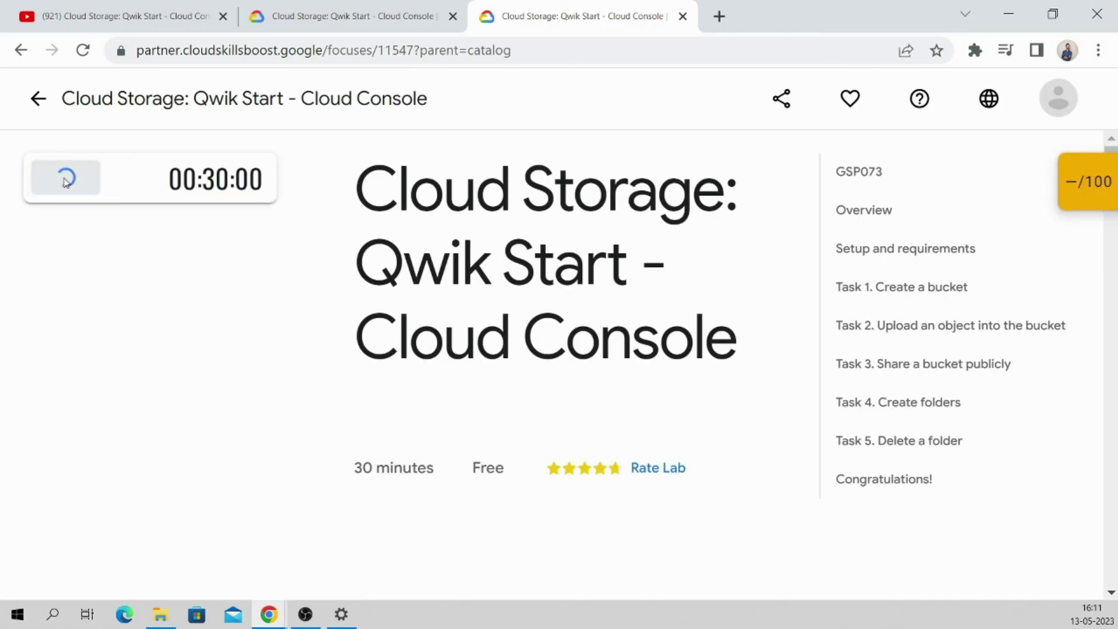